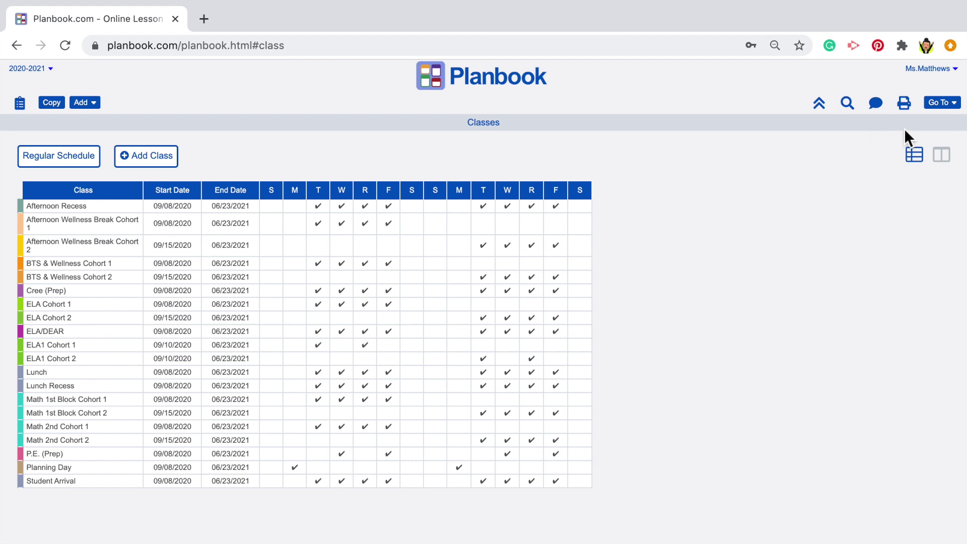
- Go to the Templates page from the Go To section menu
{"action": "left_click", "coordinate": [957, 105]}
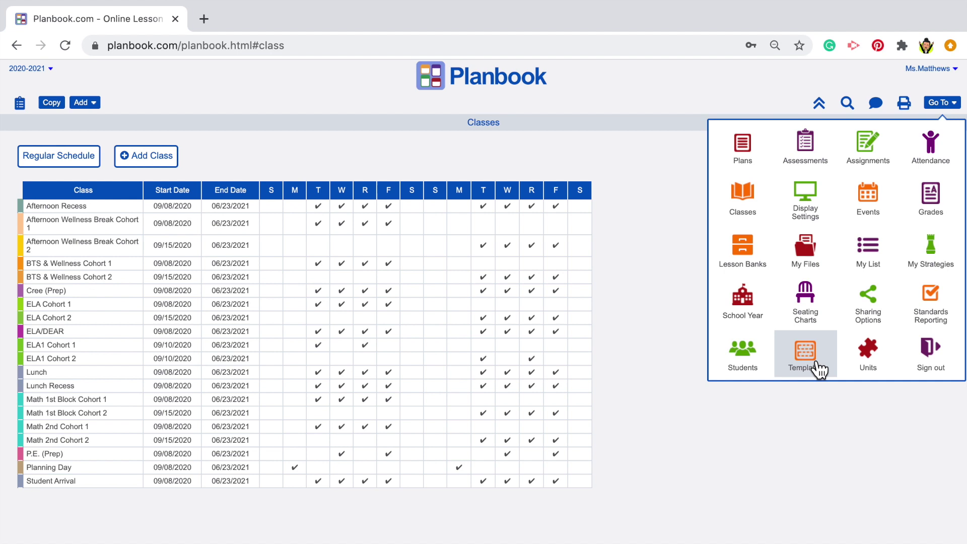
{"action": "left_click", "coordinate": [832, 374]}
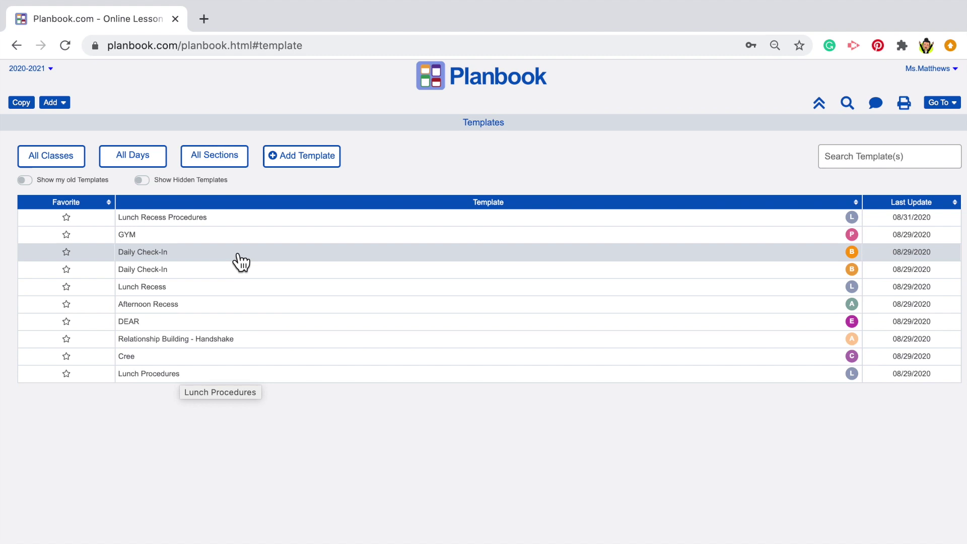
- Add a new template titled 'Lunch Recess Procedures'
{"action": "left_click", "coordinate": [296, 157]}
{"action": "left_click", "coordinate": [336, 160]}
{"action": "type", "text": "Lun"}
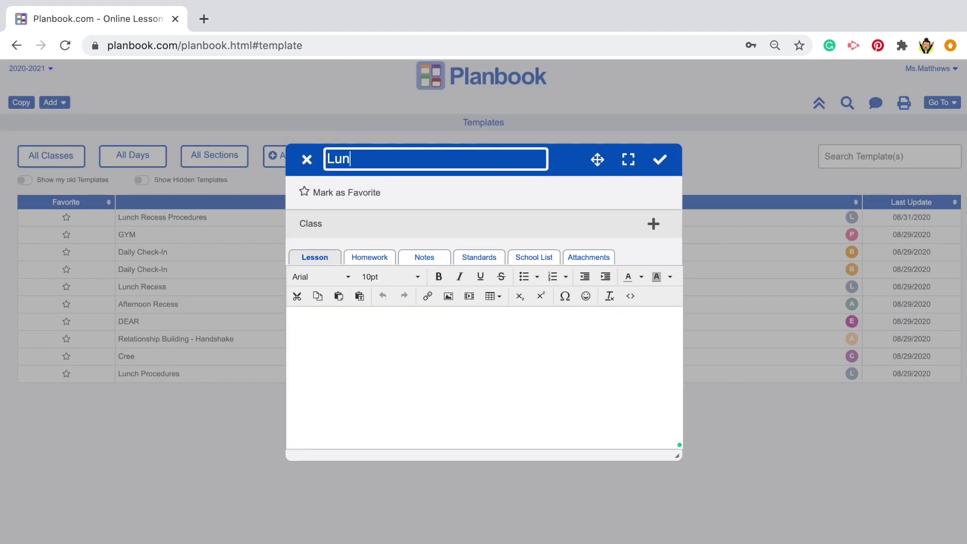
{"action": "type", "text": "ch Recess Procedures"}
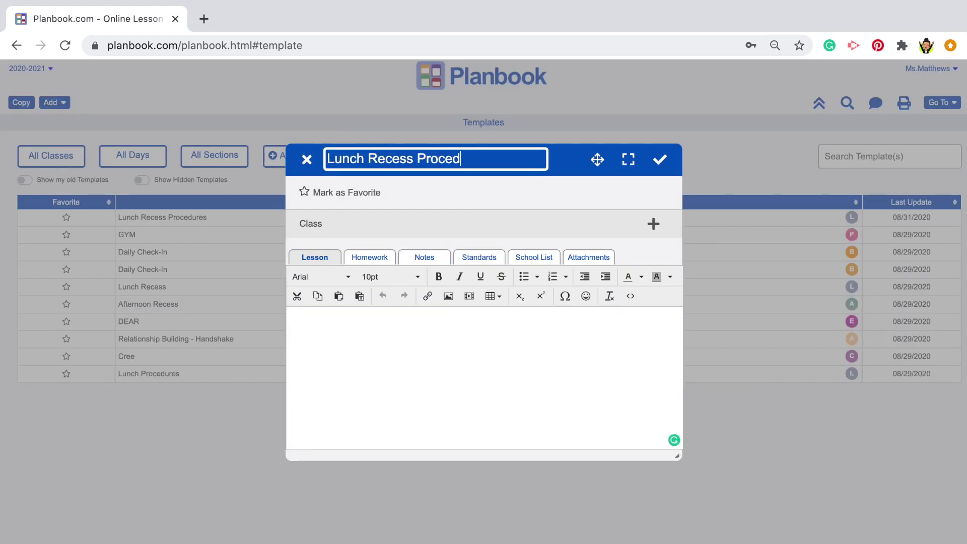
- Enter the lesson text 'Students will…' about lining up 6 feet apart, removing the duplicated words
{"action": "left_click", "coordinate": [358, 337]}
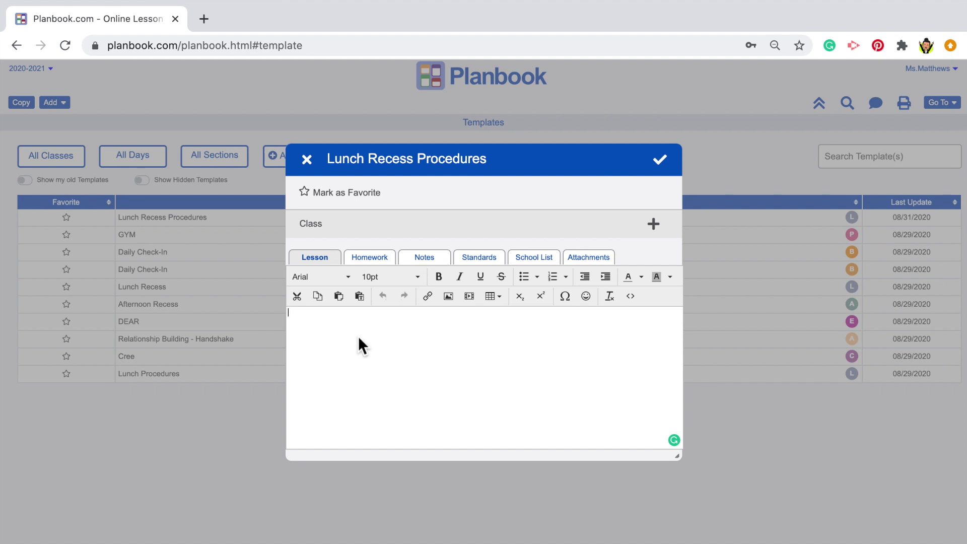
{"action": "type", "text": "Students will"}
{"action": "type", "text": "Students will line up with 6 feet between each other.  We will wait for other class to clear the hallway and then proceed to the side door for recess."}
{"action": "left_click", "coordinate": [377, 313]}
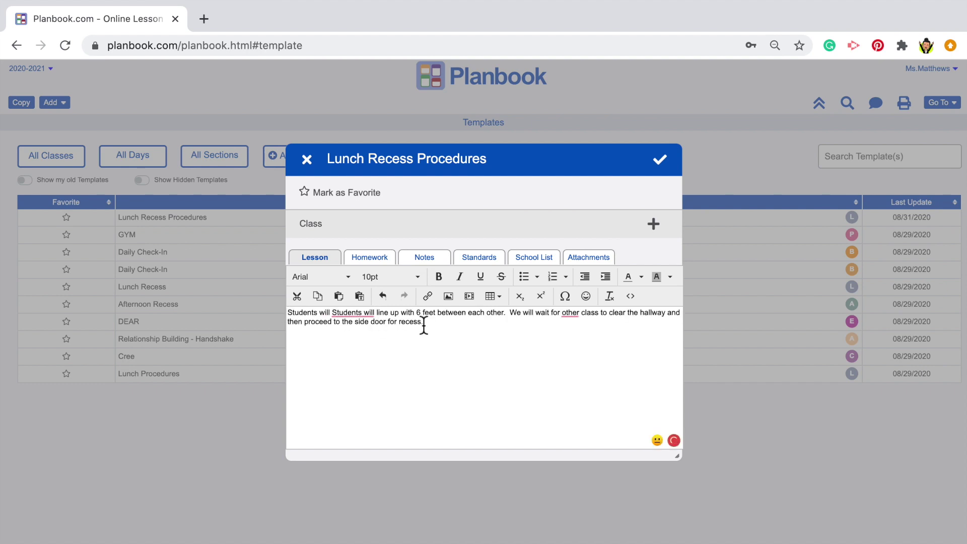
{"action": "key", "text": "BackSpace"}
{"action": "key", "text": "BackSpace"}
{"action": "key", "text": "BackSpace"}
{"action": "key", "text": "BackSpace"}
{"action": "key", "text": "BackSpace"}
{"action": "key", "text": "BackSpace"}
{"action": "key", "text": "BackSpace"}
{"action": "key", "text": "BackSpace"}
{"action": "key", "text": "BackSpace"}
{"action": "key", "text": "BackSpace"}
{"action": "key", "text": "BackSpace"}
{"action": "key", "text": "BackSpace"}
{"action": "key", "text": "BackSpace"}
{"action": "key", "text": "BackSpace"}
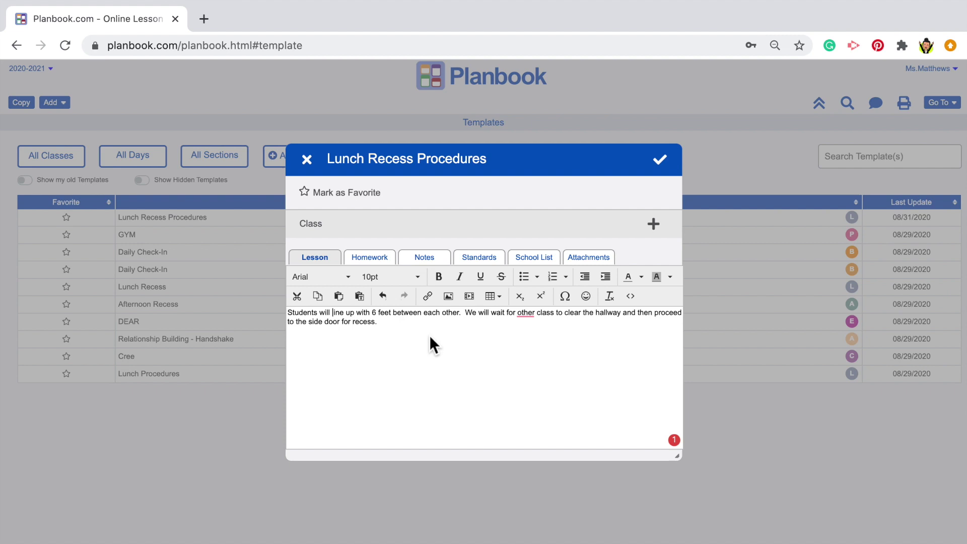
- Assign the template to the Lunch Recess class, Everyday, from 09/08/2020 to 06/23/2021
{"action": "left_click", "coordinate": [655, 224]}
{"action": "left_click", "coordinate": [402, 255]}
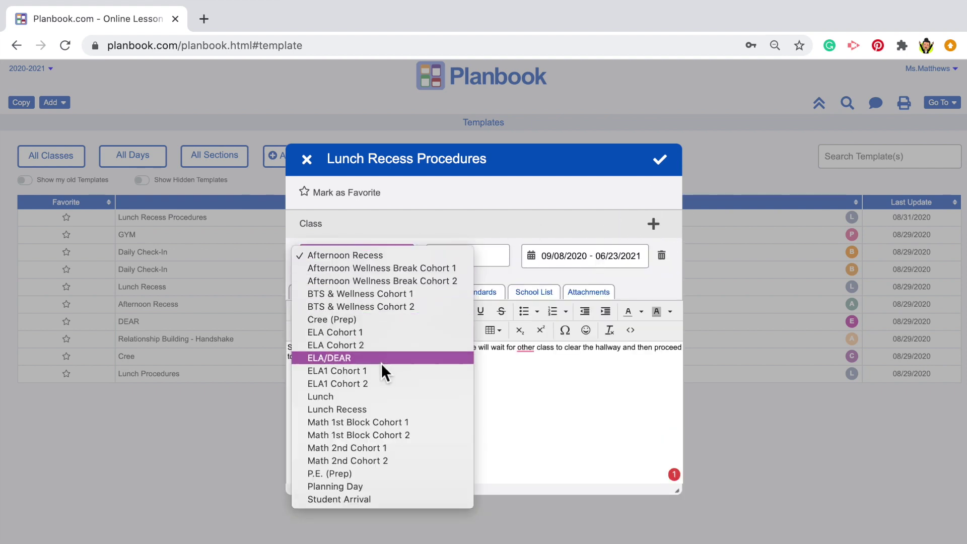
{"action": "left_click", "coordinate": [379, 410]}
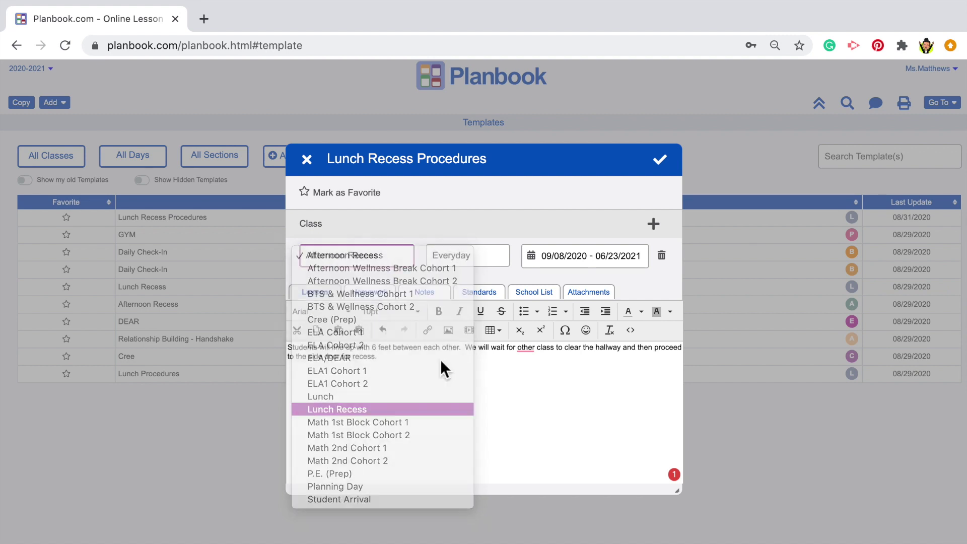
{"action": "left_click", "coordinate": [481, 263]}
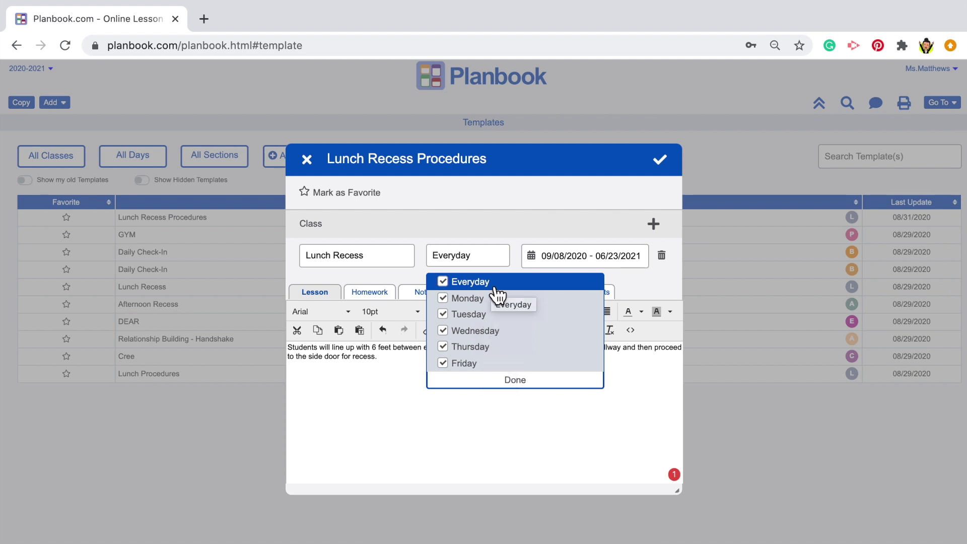
{"action": "left_click", "coordinate": [496, 287]}
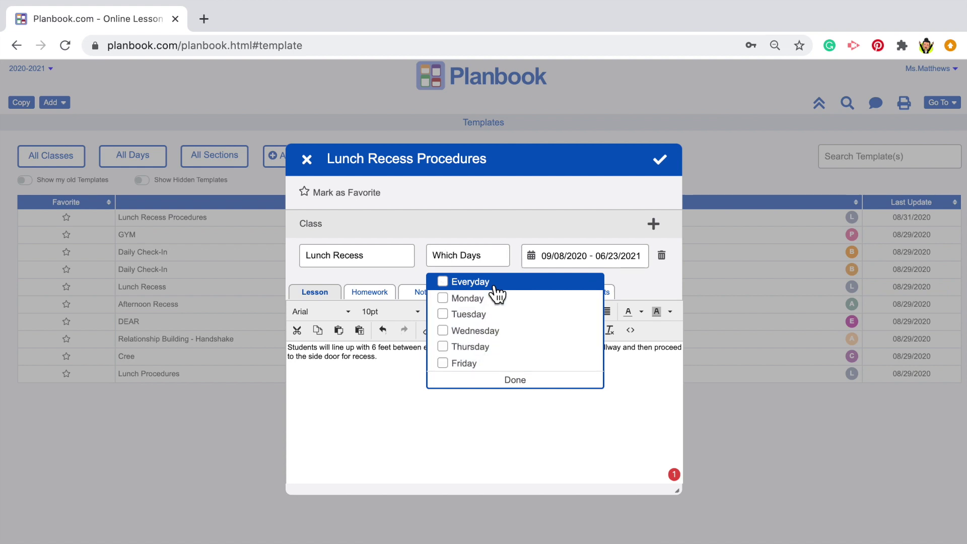
{"action": "left_click", "coordinate": [446, 285]}
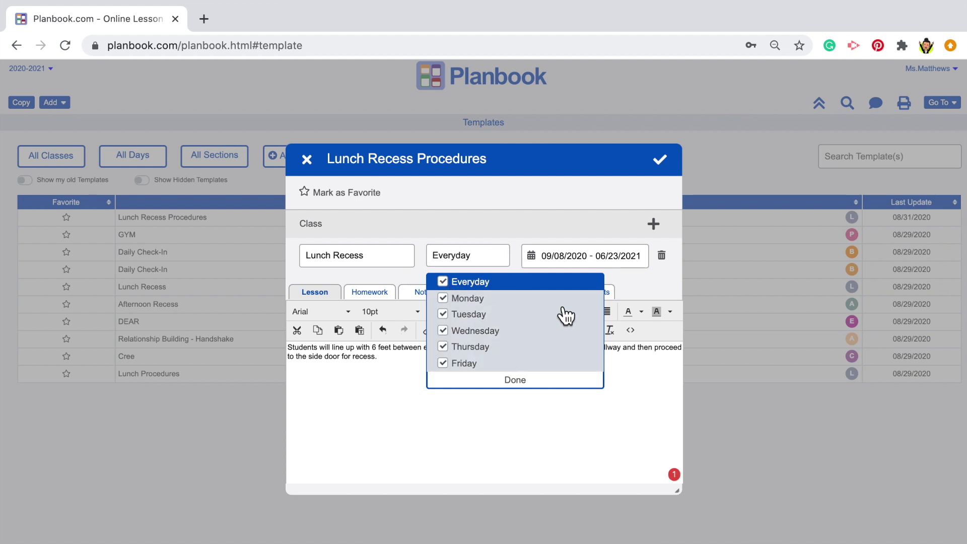
{"action": "left_click", "coordinate": [516, 383]}
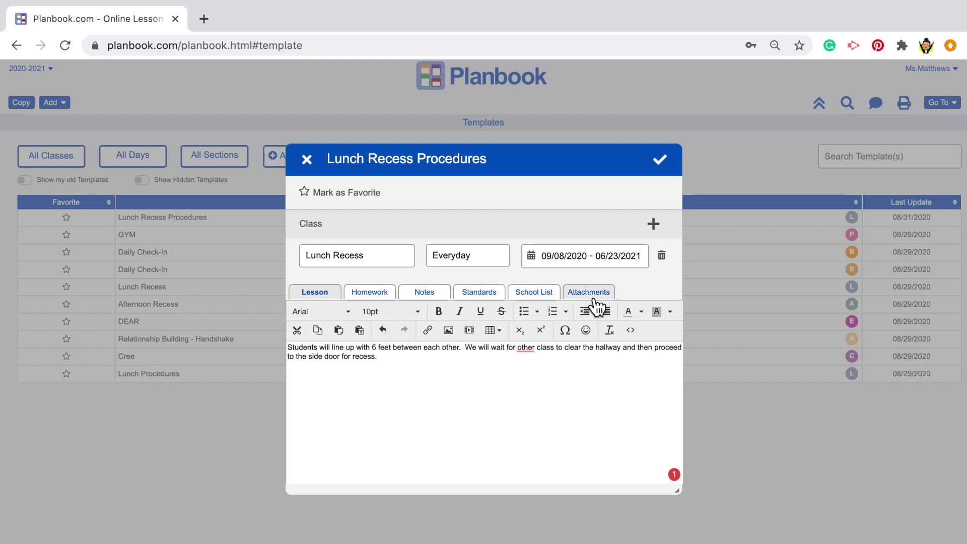
- Save the Lunch Recess template and start a new template titled 'Language Arts'
{"action": "left_click", "coordinate": [664, 170]}
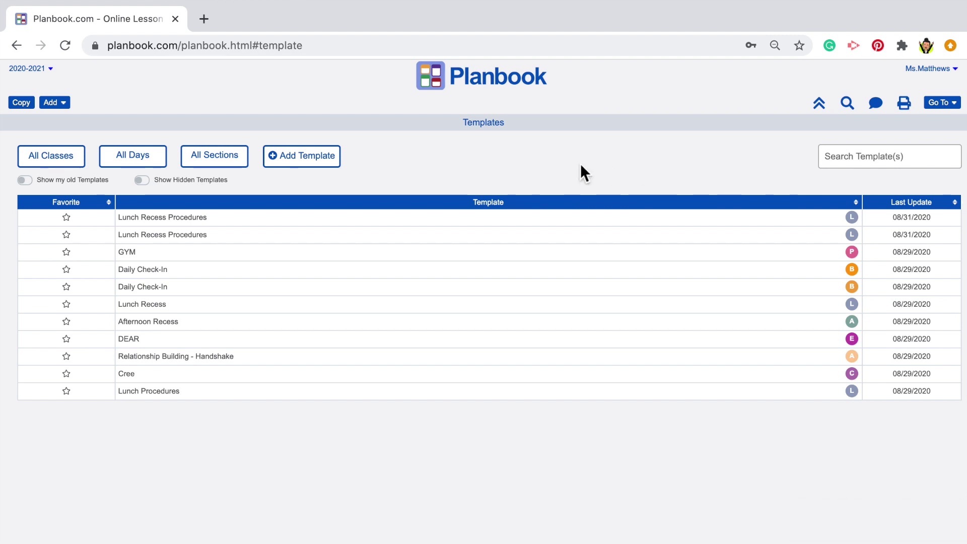
{"action": "left_click", "coordinate": [306, 162]}
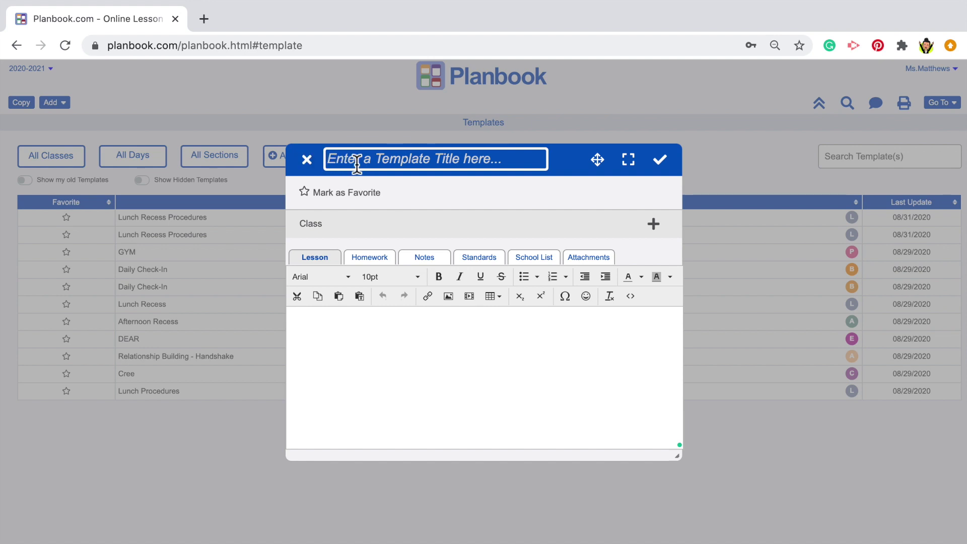
{"action": "type", "text": "Language"}
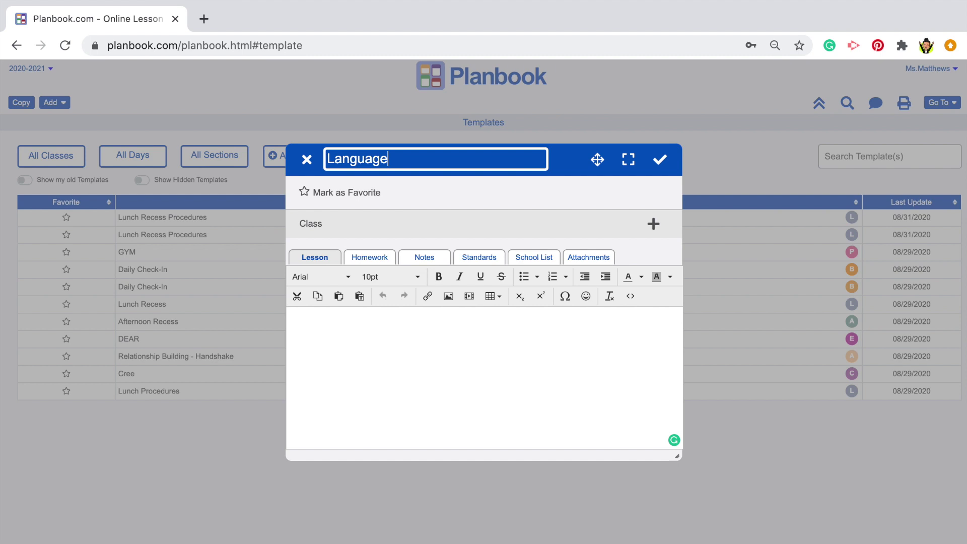
{"action": "type", "text": " ARt"}
{"action": "key", "text": "BackSpace"}
{"action": "key", "text": "BackSpace"}
{"action": "type", "text": "rts"}
- Type lesson headings Objectives/Goals:, Materials:, Anticipatory Set/Review, Direct instruction and Procedures
{"action": "left_click", "coordinate": [319, 345]}
{"action": "type", "text": "Objectives/Goals:"}
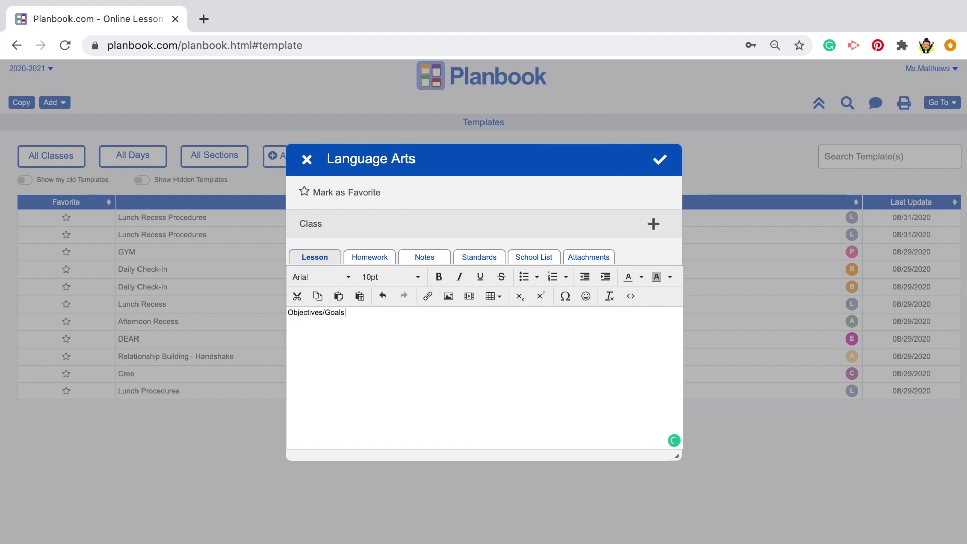
{"action": "key", "text": "Return"}
{"action": "key", "text": "Return"}
{"action": "type", "text": "Materials:"}
{"action": "key", "text": "Return"}
{"action": "type", "text": "Anticipat"}
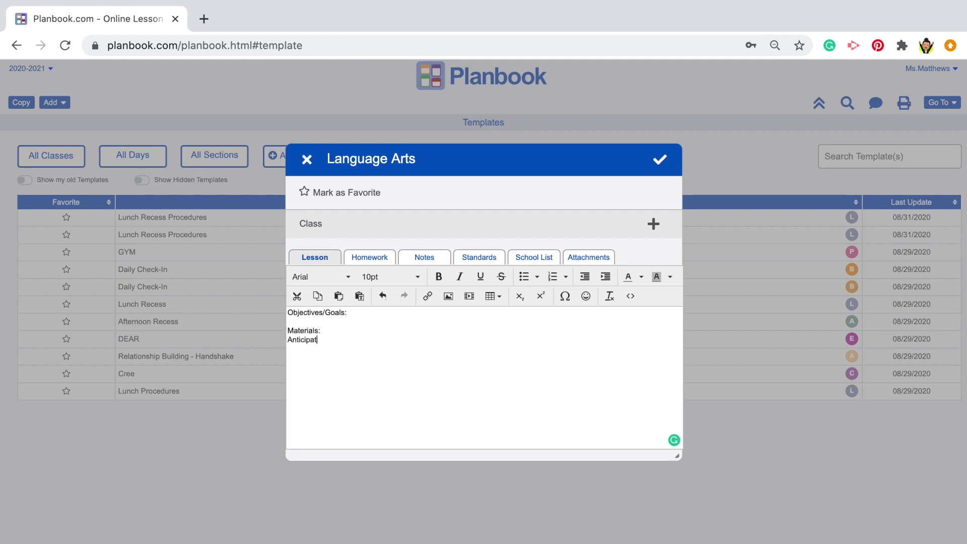
{"action": "type", "text": "ory Set/Review"}
{"action": "key", "text": "Return"}
{"action": "key", "text": "Return"}
{"action": "type", "text": "Direct instruction"}
{"action": "key", "text": "Return"}
{"action": "key", "text": "Return"}
{"action": "type", "text": "Procedures"}
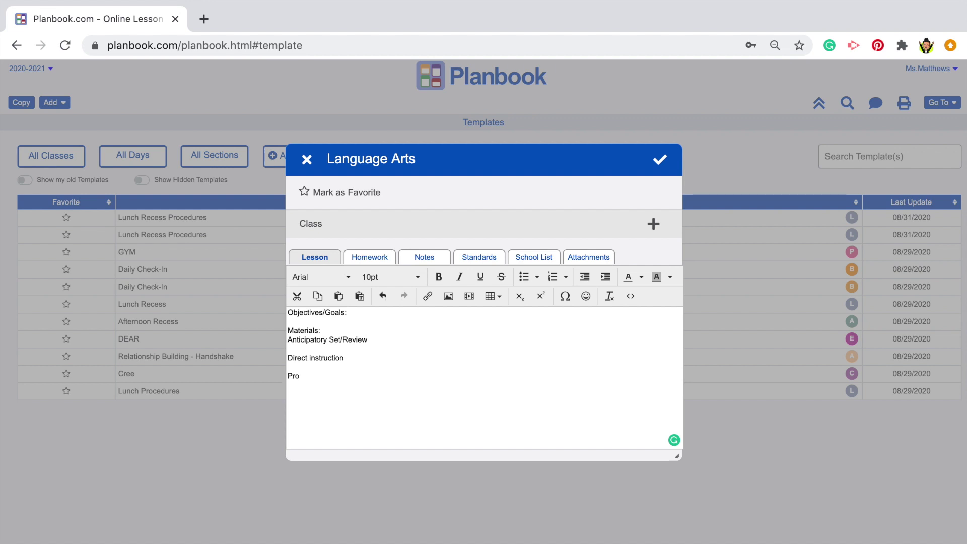
- Add the lines Teacher is ..., Student is ..., Guided Practice, Closure, Independent Practice: and Assessment
{"action": "key", "text": "Return"}
{"action": "type", "text": "TEacher is ..."}
{"action": "key", "text": "Return"}
{"action": "key", "text": "Return"}
{"action": "type", "text": "Student is ..."}
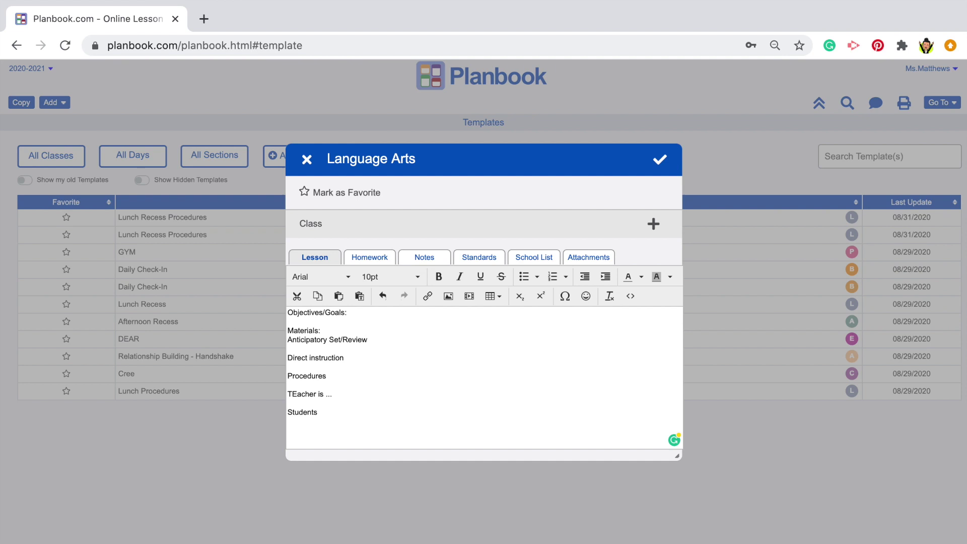
{"action": "key", "text": "Return"}
{"action": "type", "text": "Guided Practice"}
{"action": "key", "text": "Return"}
{"action": "key", "text": "Return"}
{"action": "type", "text": "Closure"}
{"action": "key", "text": "Return"}
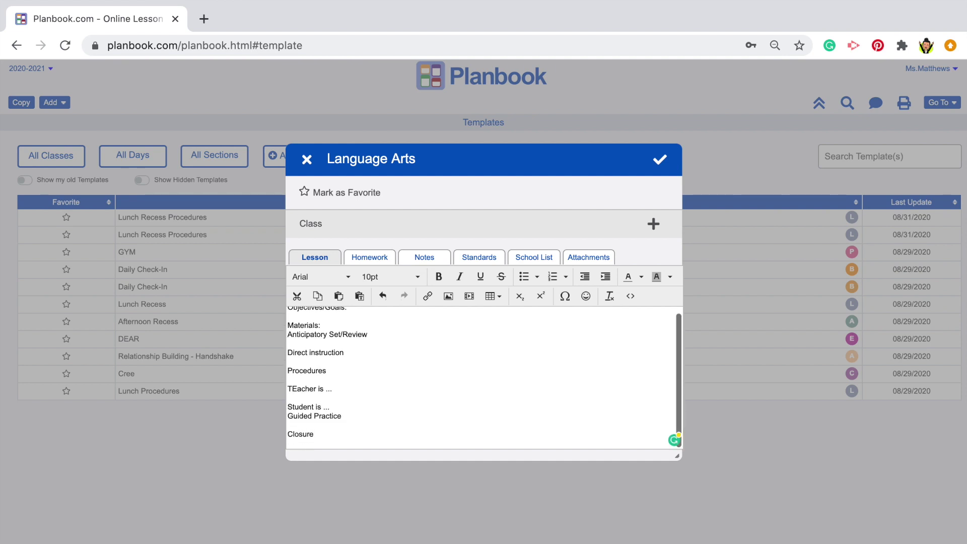
{"action": "type", "text": "Indedpent"}
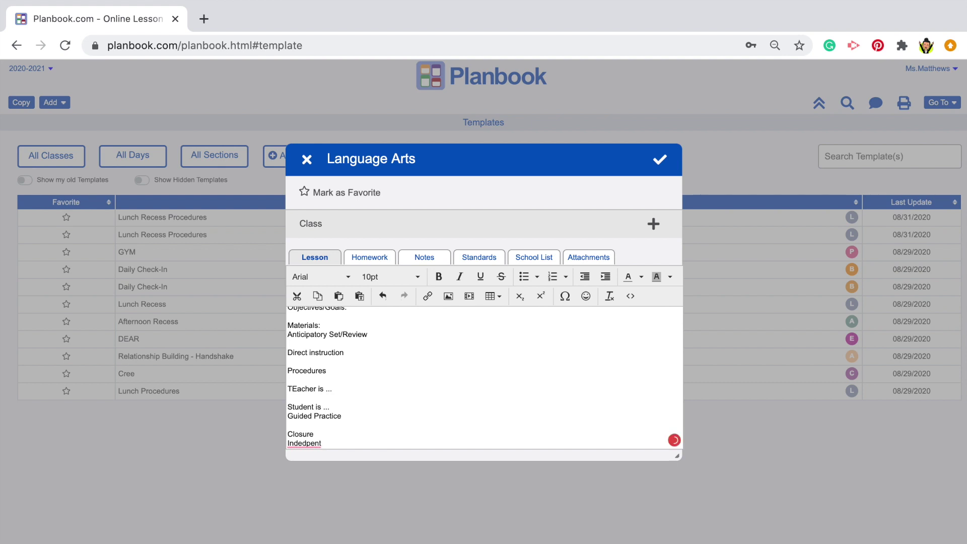
{"action": "key", "text": "BackSpace"}
{"action": "key", "text": "BackSpace"}
{"action": "key", "text": "BackSpace"}
{"action": "key", "text": "BackSpace"}
{"action": "key", "text": "BackSpace"}
{"action": "type", "text": "pendent Practice:"}
{"action": "key", "text": "Return"}
{"action": "key", "text": "Return"}
{"action": "type", "text": "Assessment:"}
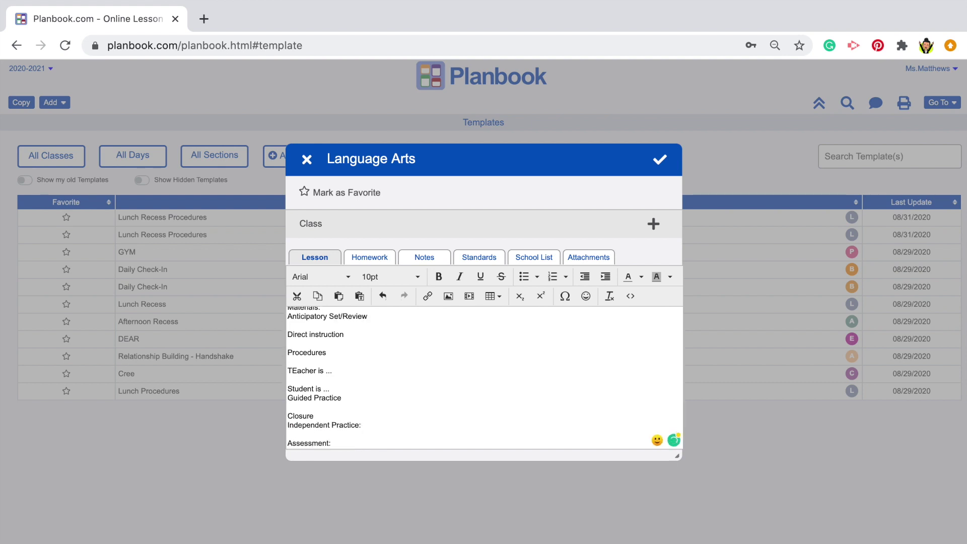
{"action": "scroll", "coordinate": [363, 395], "scroll_direction": "up", "scroll_amount": 3}
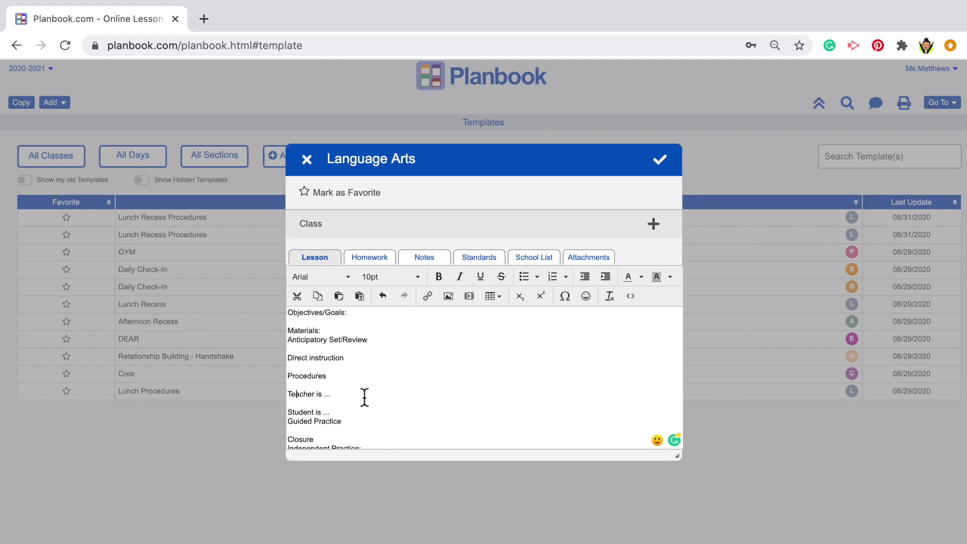
- Assign the Language Arts template to class ELA1 Cohort 1 and save it
{"action": "left_click", "coordinate": [655, 225]}
{"action": "left_click", "coordinate": [387, 255]}
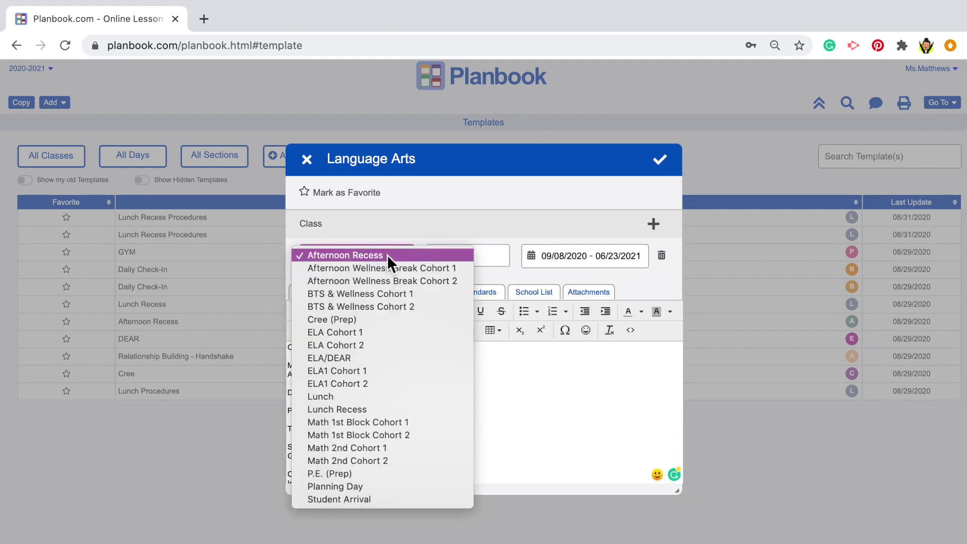
{"action": "left_click", "coordinate": [366, 371]}
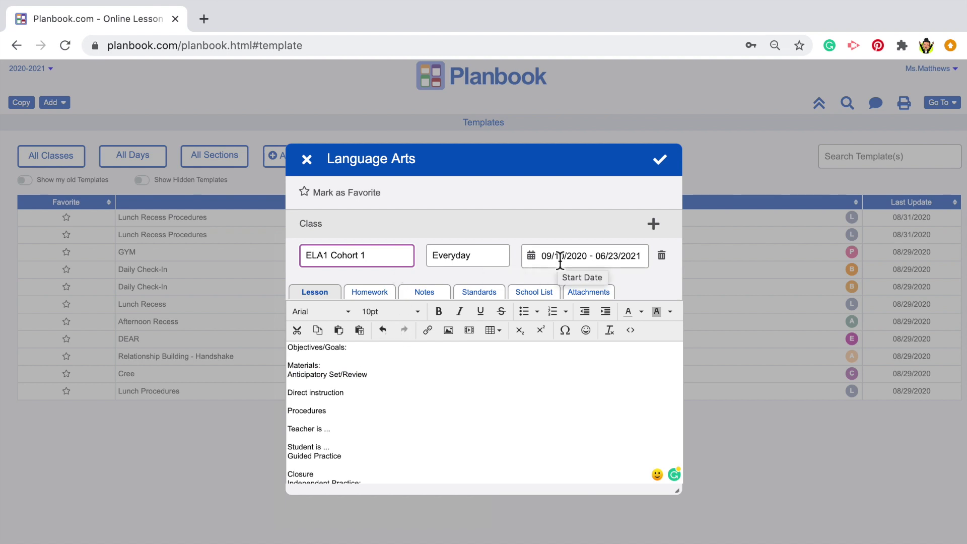
{"action": "left_click", "coordinate": [660, 160]}
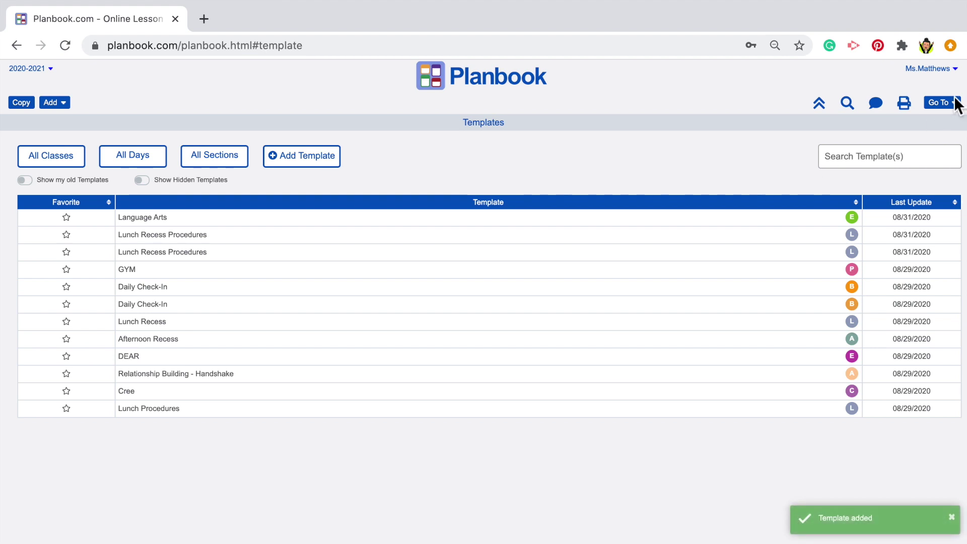
{"action": "left_click", "coordinate": [955, 102]}
- Open the week plans for 09/21/2020 and scroll to check the template outlines appear
{"action": "left_click", "coordinate": [752, 153]}
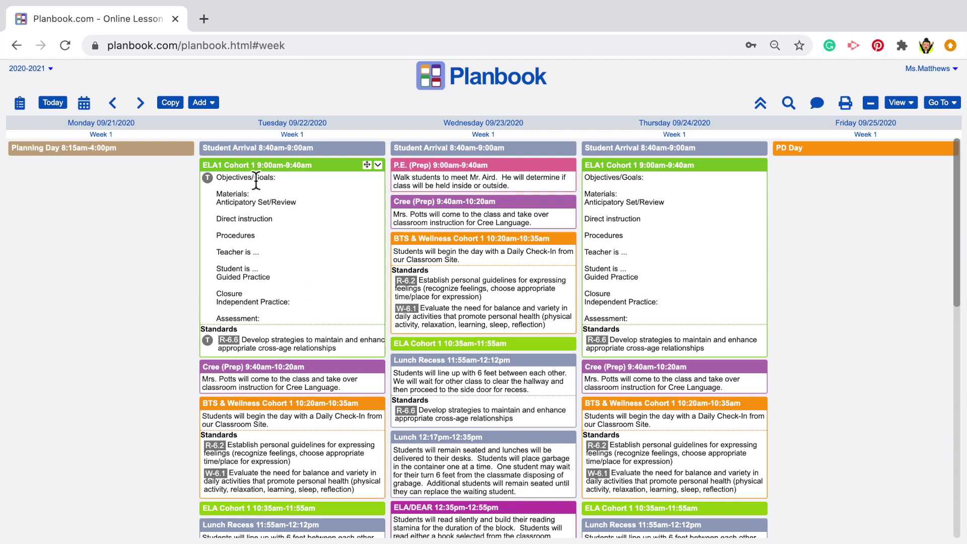
{"action": "scroll", "coordinate": [256, 182], "scroll_direction": "down", "scroll_amount": 3}
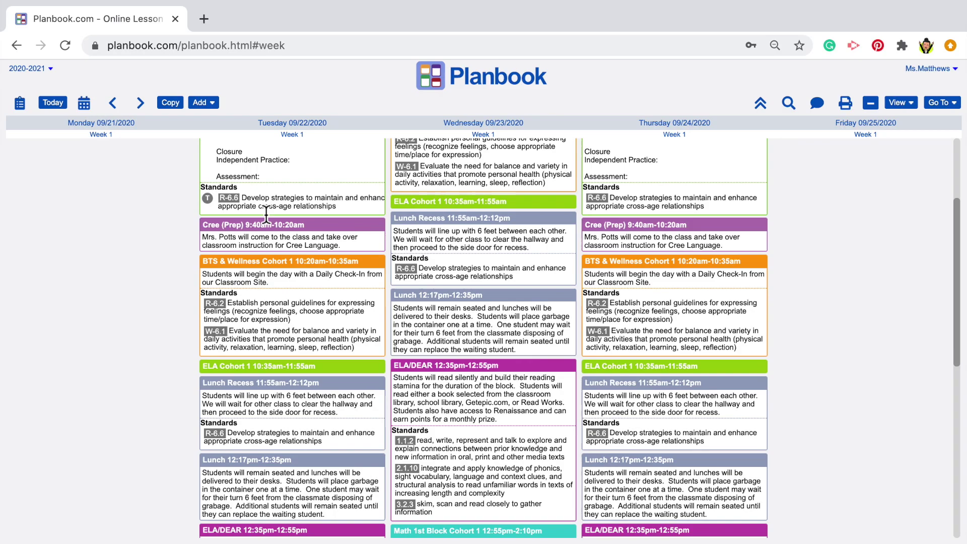